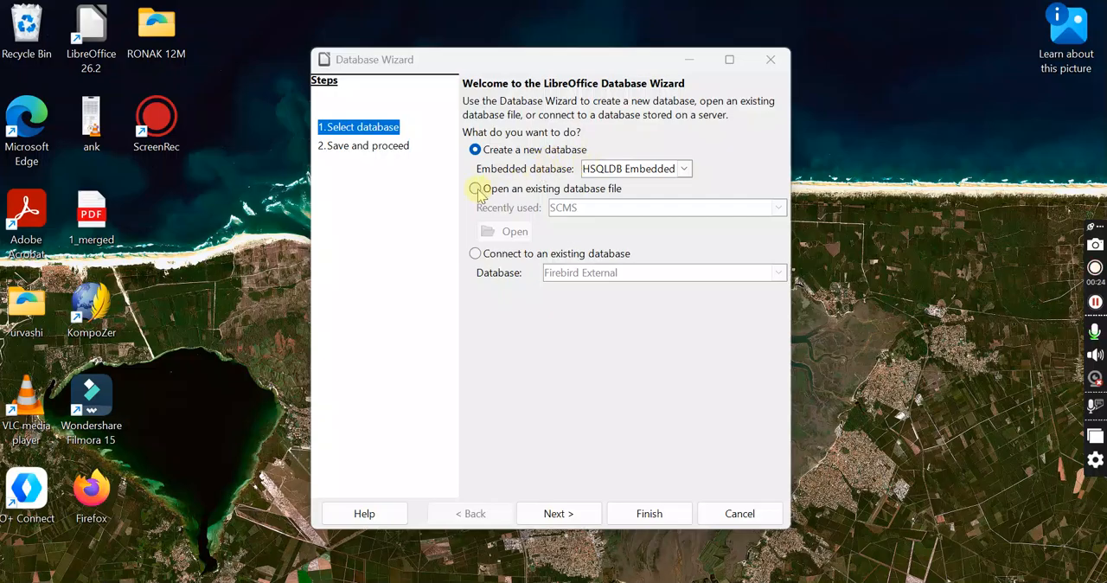
Open the existing SCMS database from the recently used files and show its tables
click(478, 191)
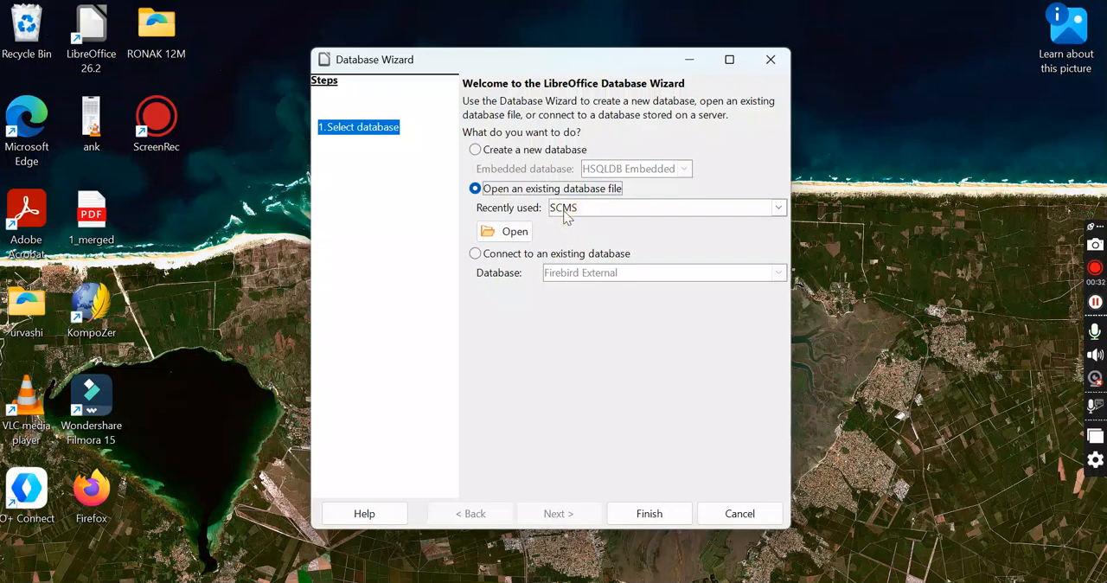
click(780, 209)
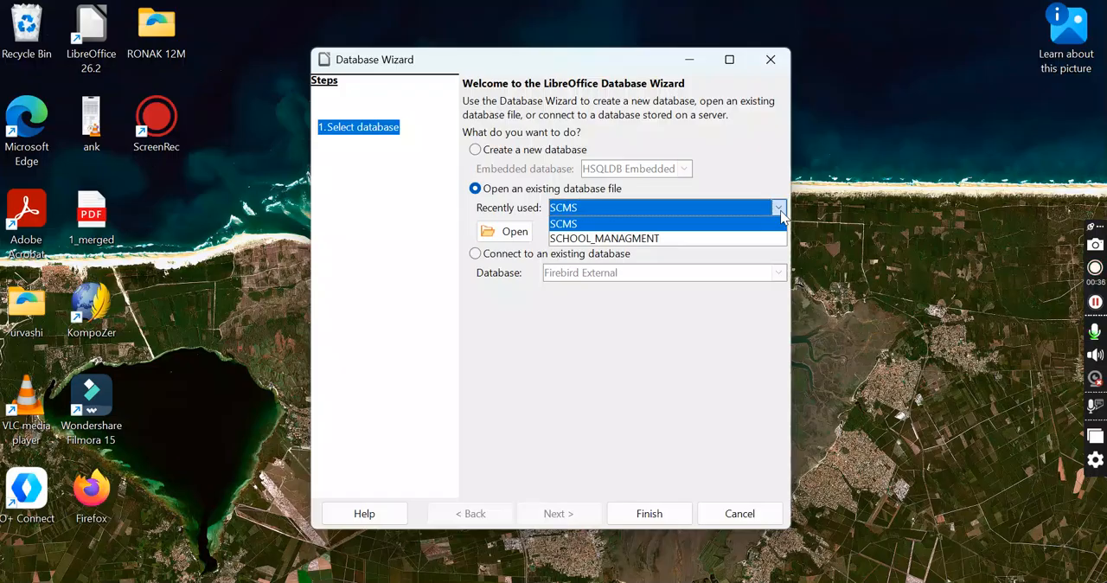
click(672, 212)
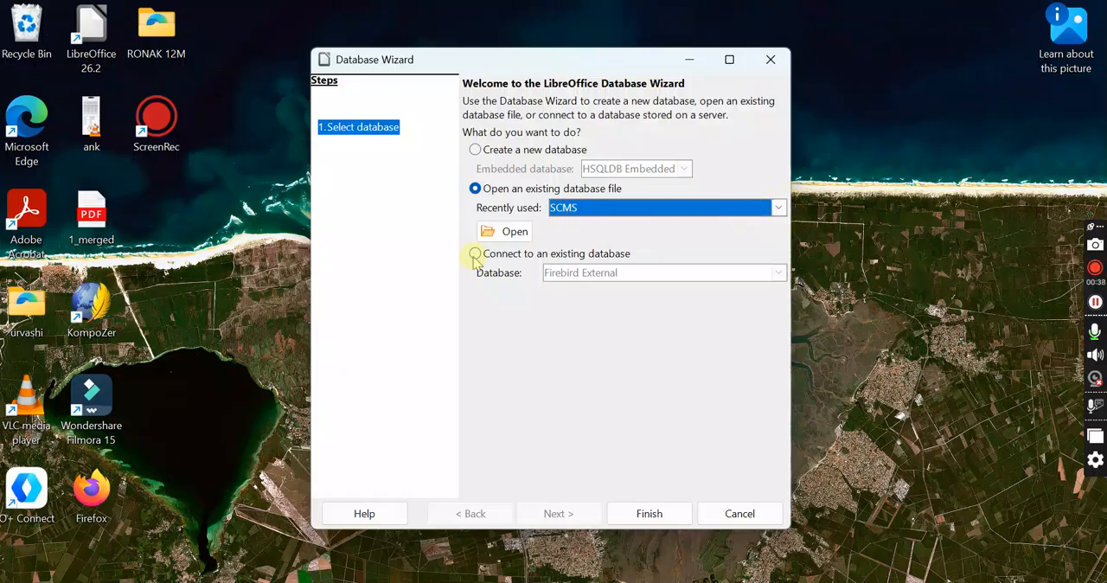
click(648, 514)
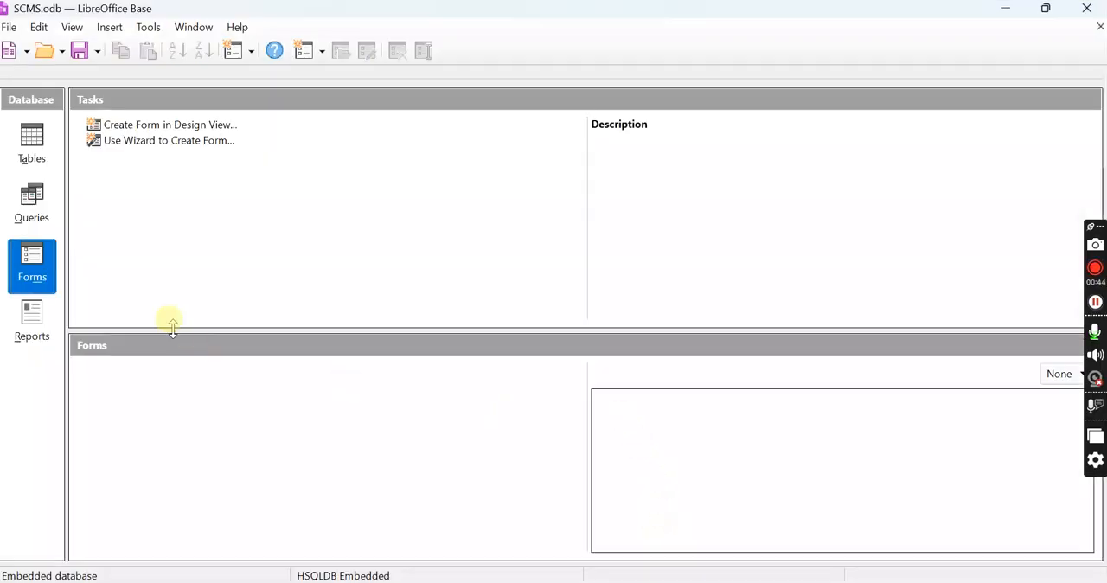
click(31, 135)
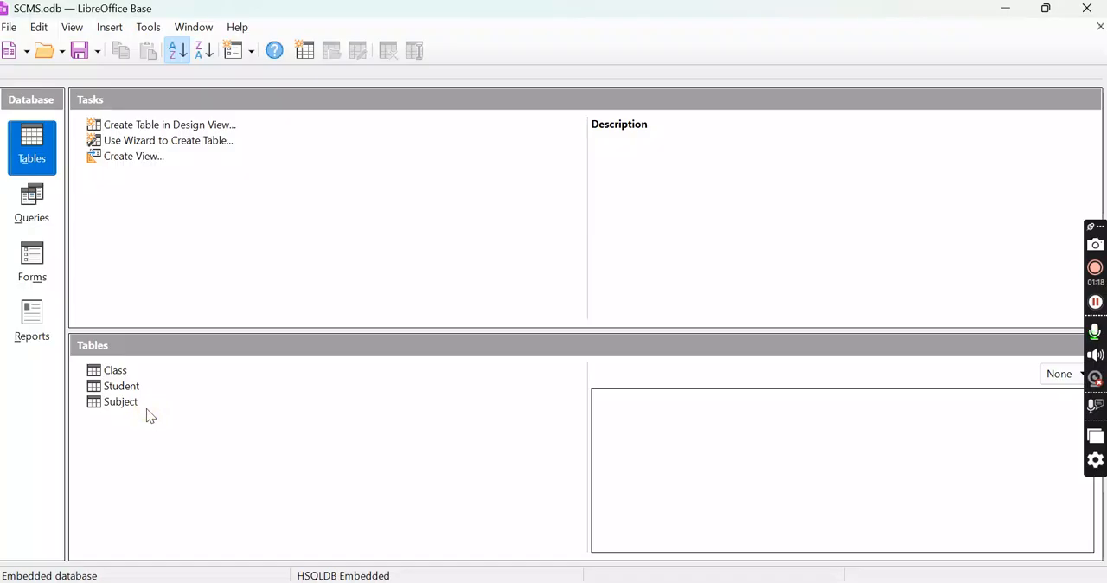
click(1095, 302)
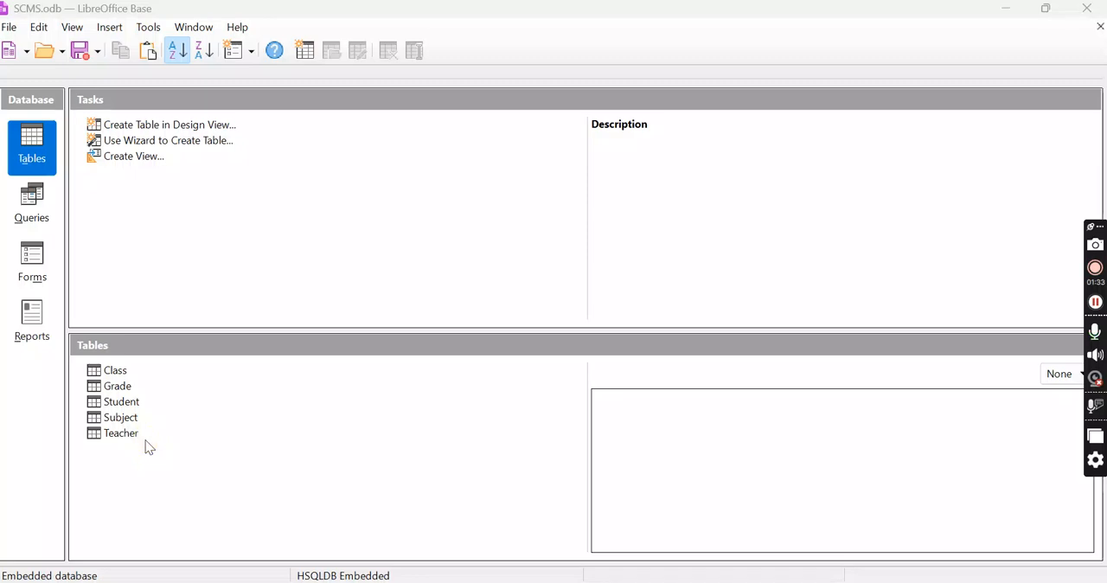
Review the Class table's fields in design view, widening the Field Name column, and close the design
click(112, 373)
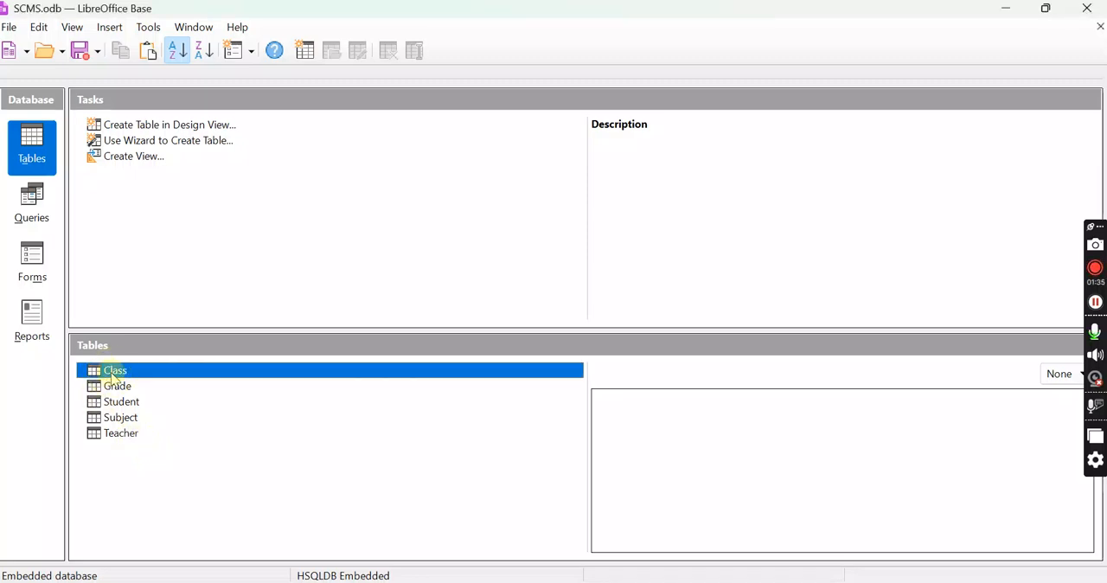
right_click(112, 373)
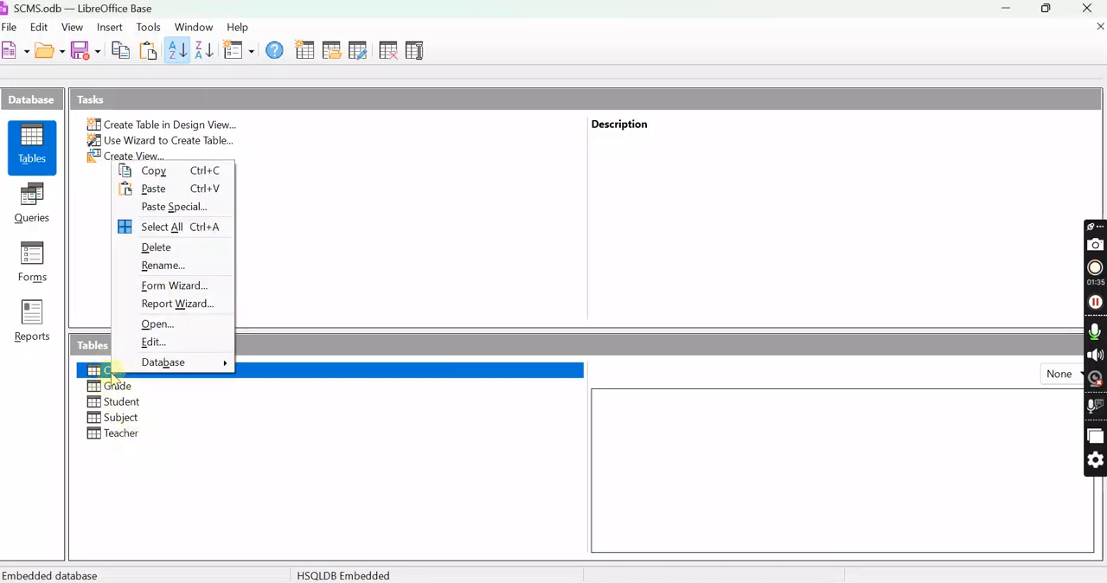
click(162, 342)
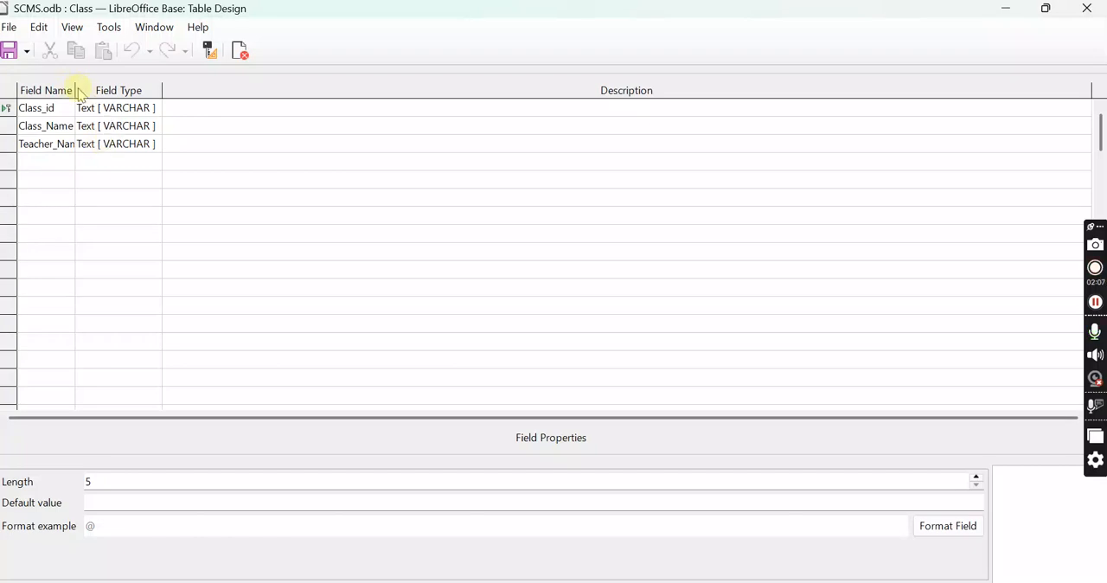
drag(75, 90, 92, 90)
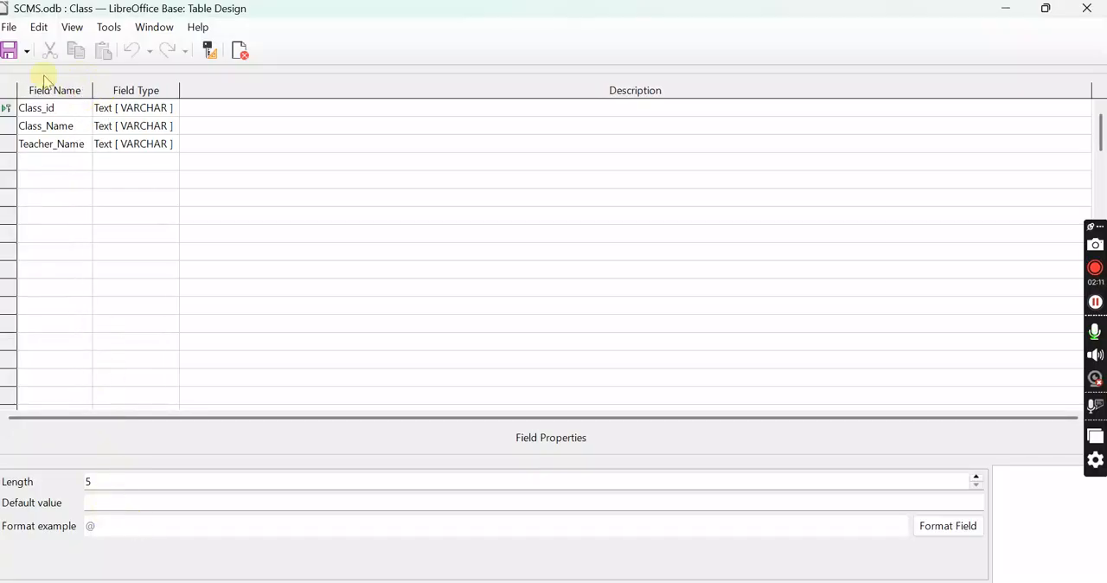
click(11, 51)
click(1086, 8)
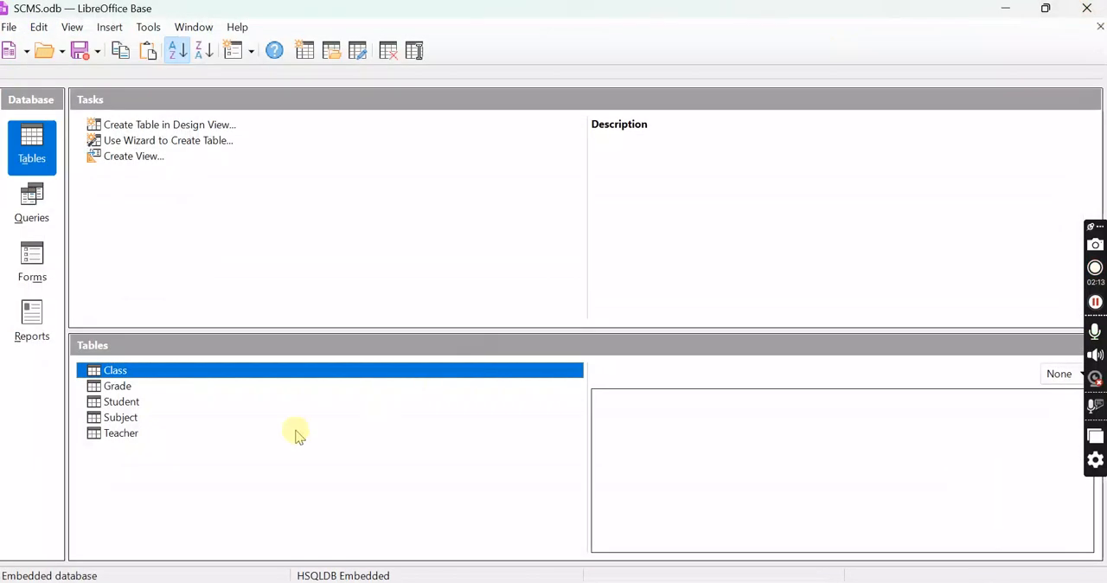
Review the Grade table's field names and types in design view and close it
right_click(125, 391)
click(180, 357)
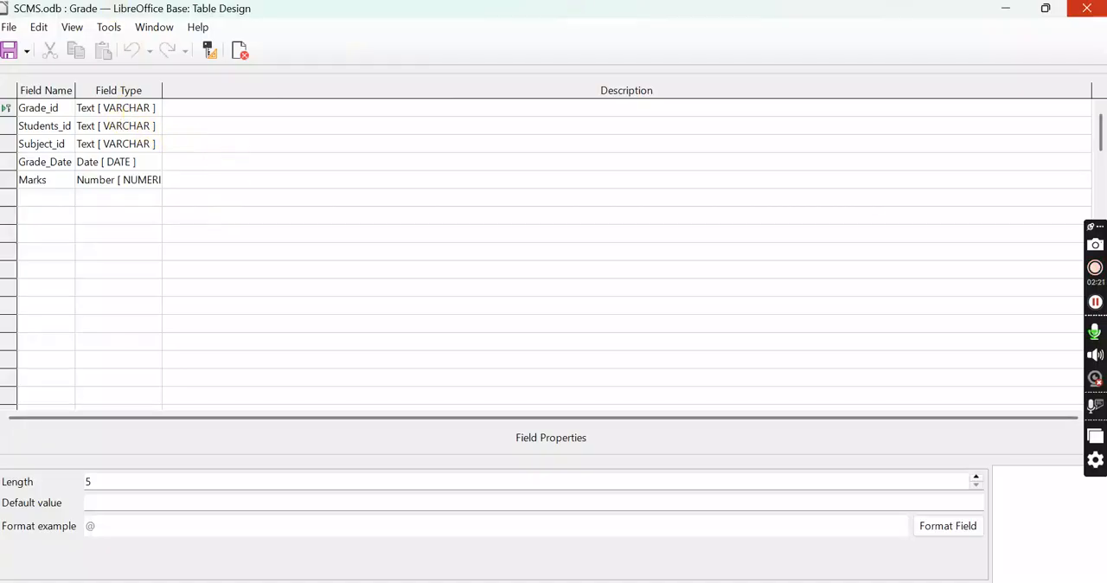
click(1095, 11)
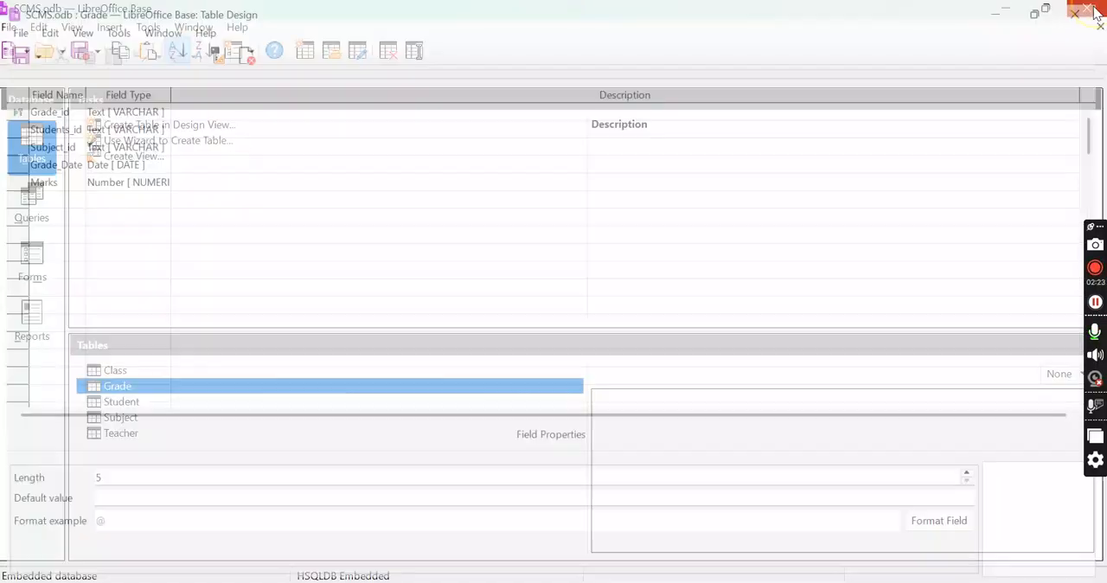
Review the Student table's field names and types in design view and close it
click(121, 403)
right_click(126, 405)
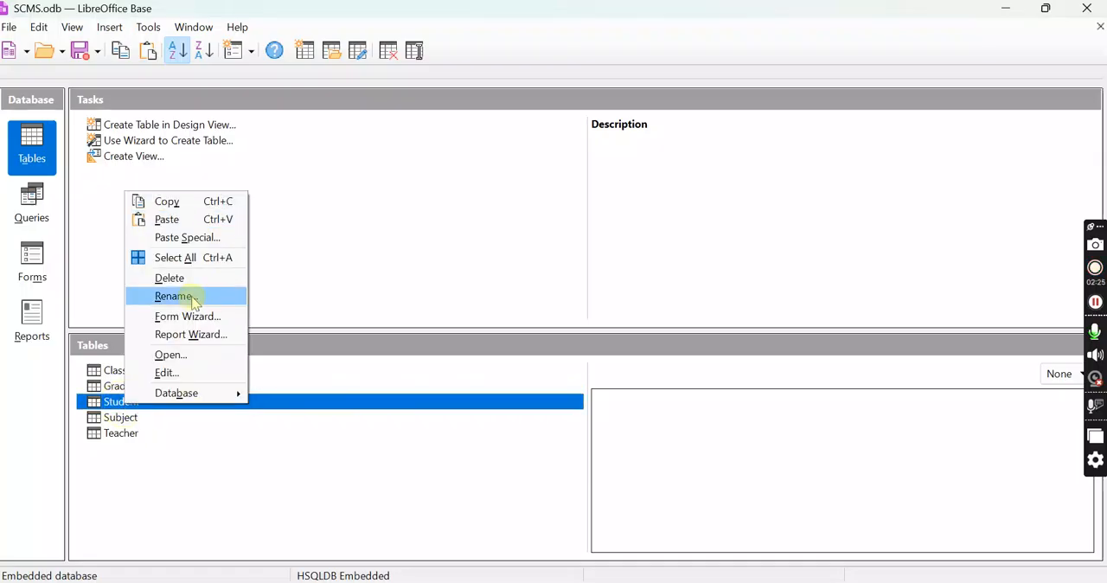
click(186, 373)
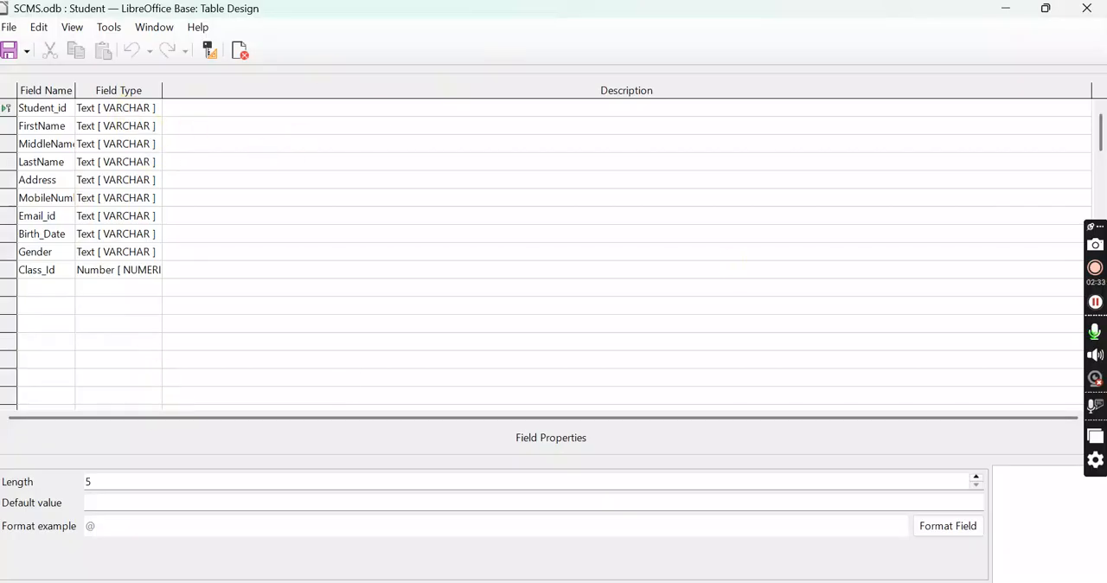
click(1087, 8)
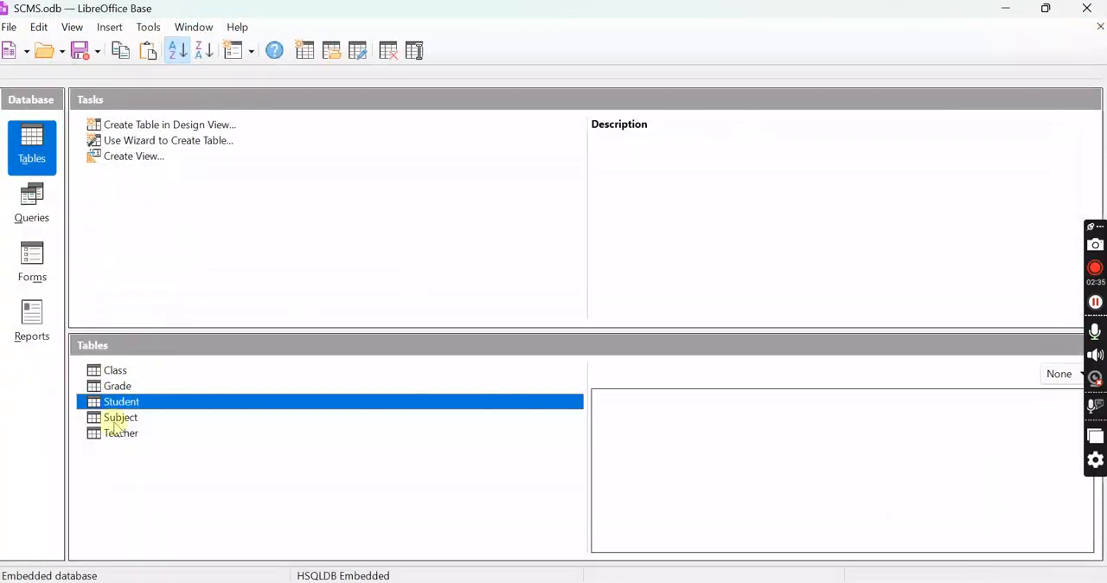
Set the length of the Subject_id field to 6 in the Subject table's design and close it
right_click(119, 418)
click(177, 388)
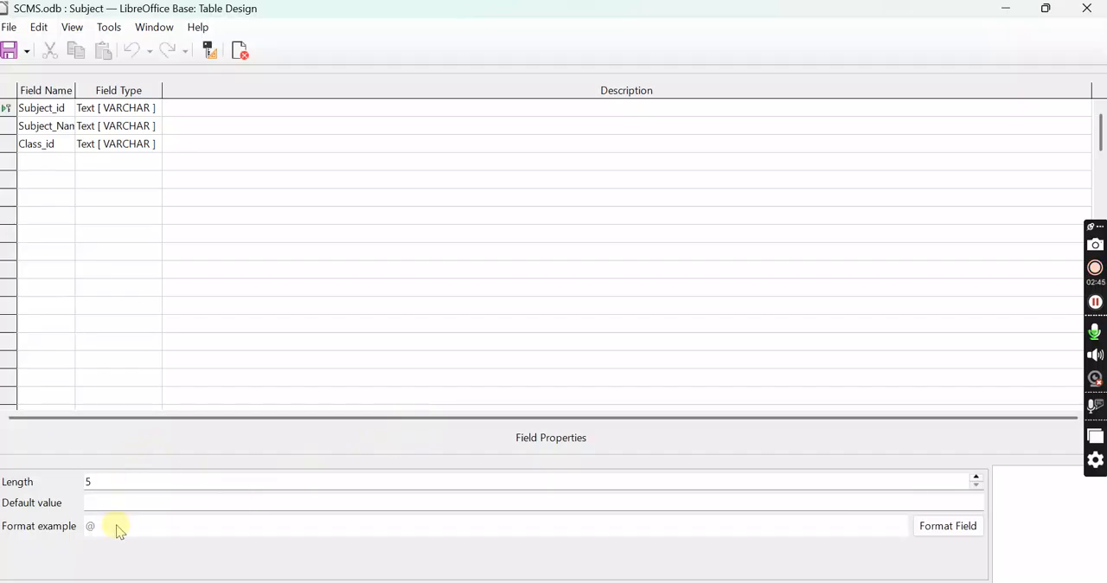
drag(115, 481, 72, 479)
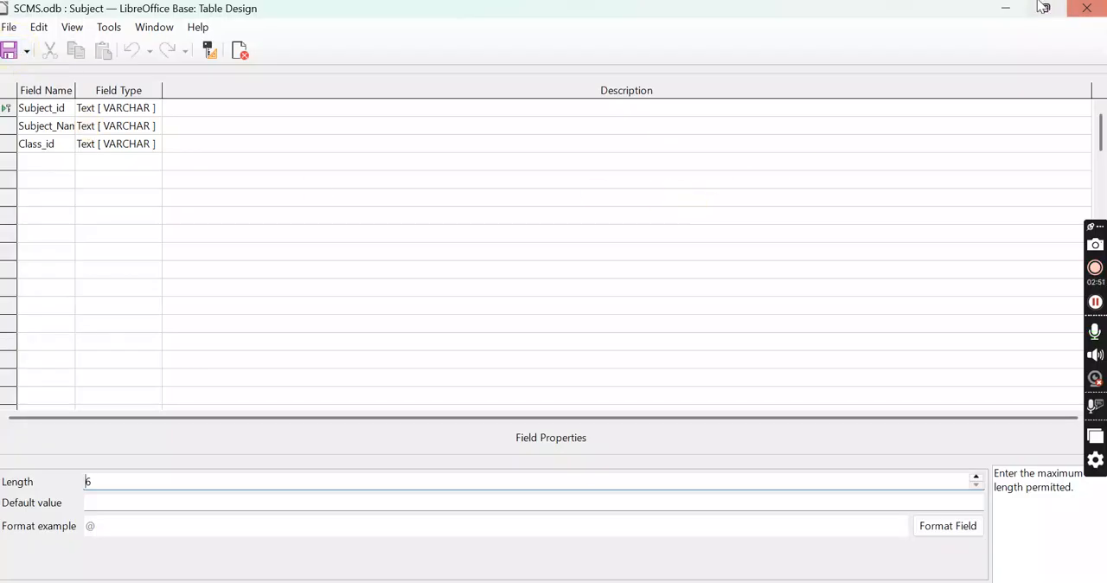
click(1087, 8)
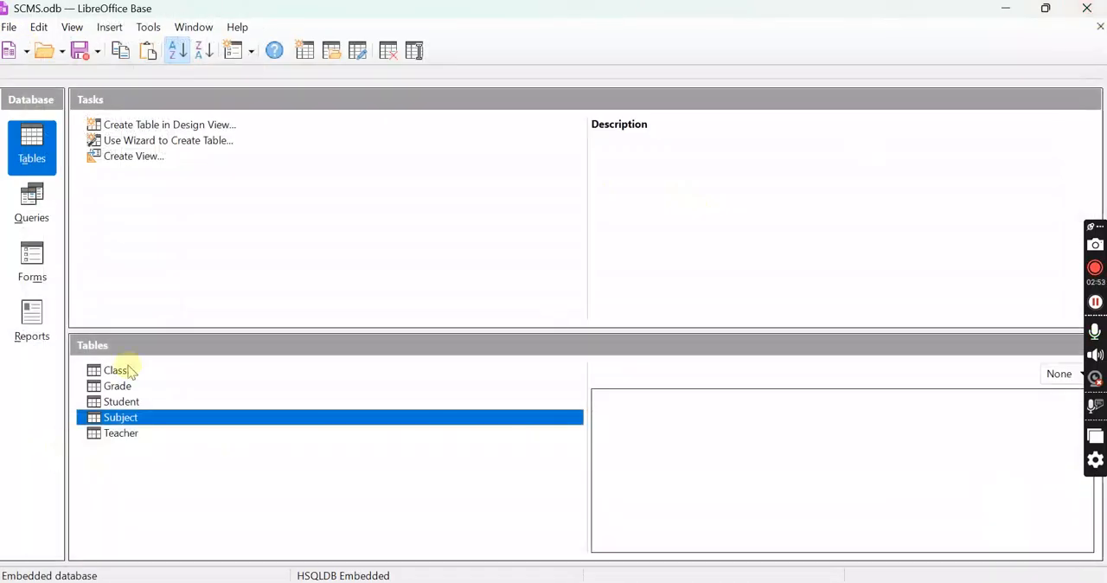
Review the Teacher table's fields in design view, widening the Field Type column, and close the design
right_click(121, 436)
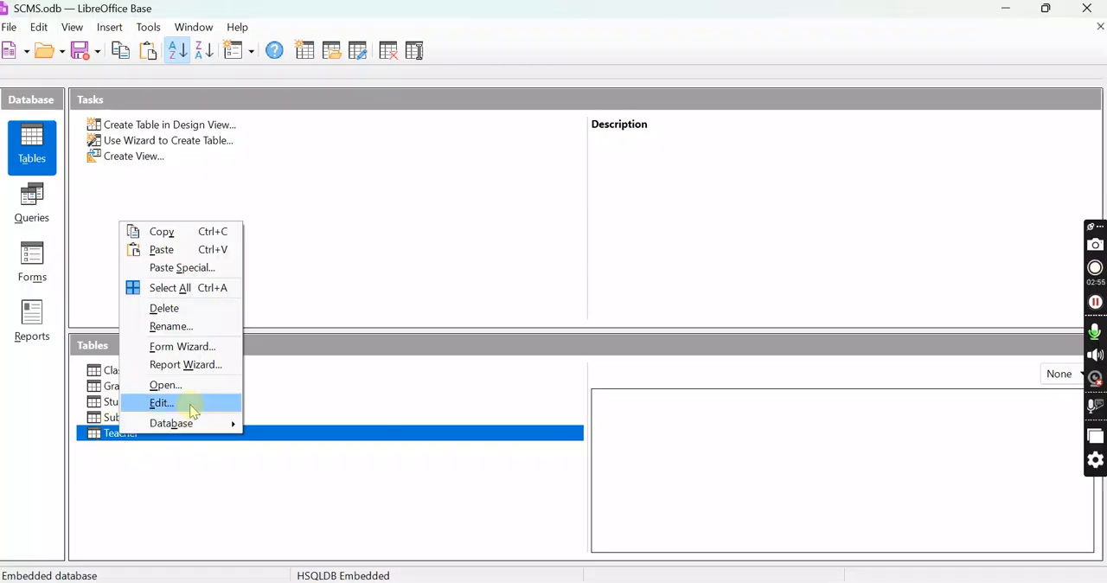
click(192, 410)
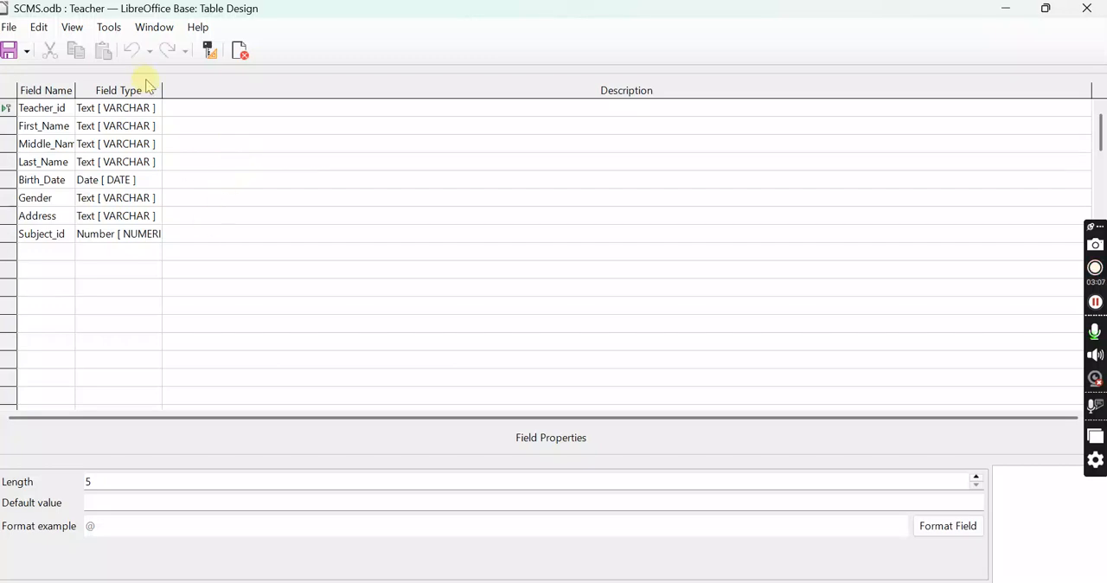
drag(163, 91, 197, 91)
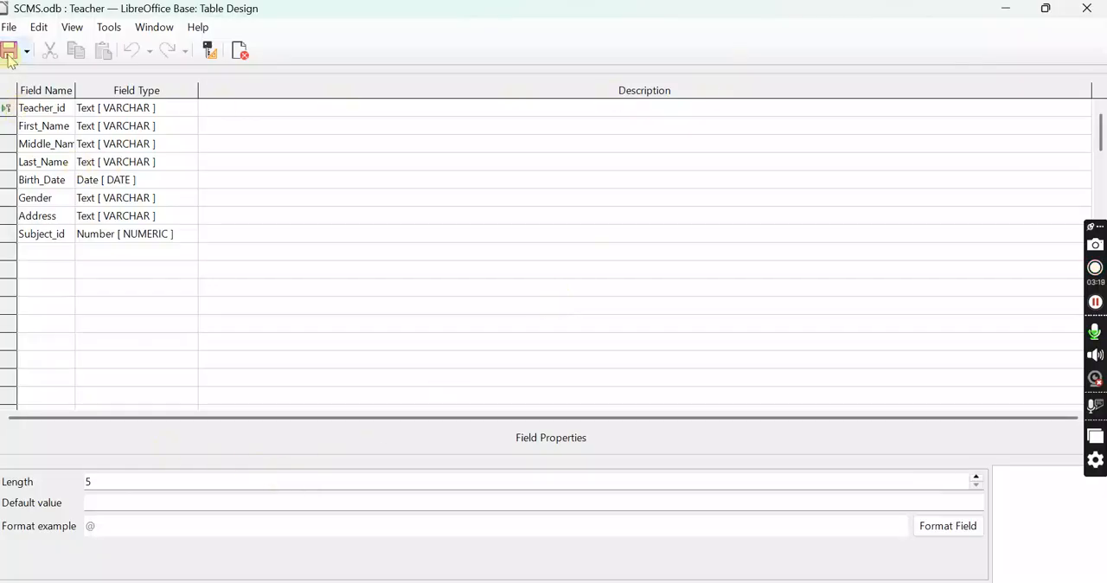
click(1087, 9)
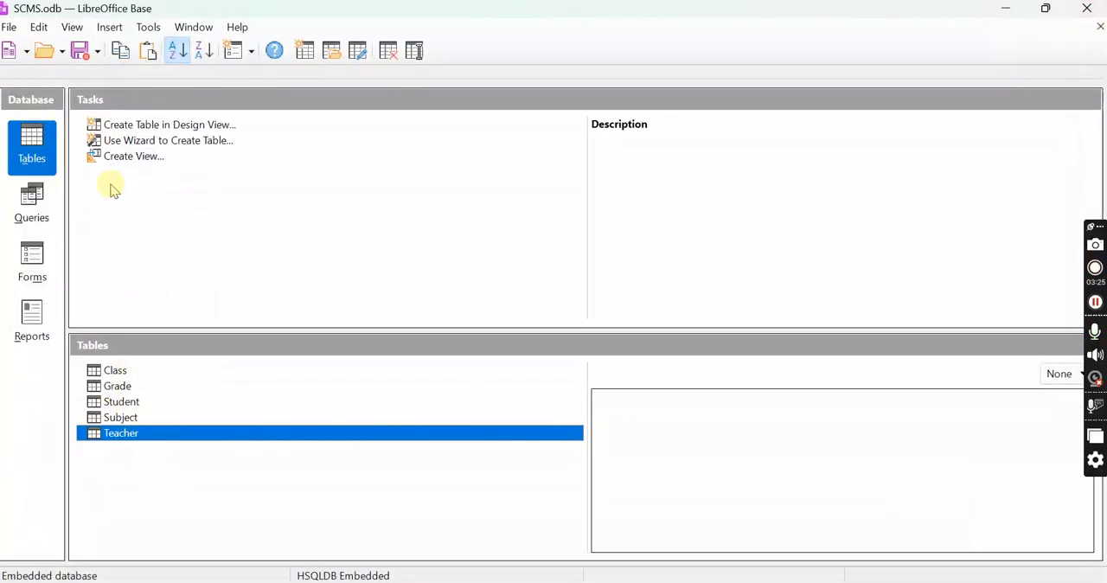
Examine the data views of the Class, Grade, Student and Subject tables one after another, closing each
double_click(115, 372)
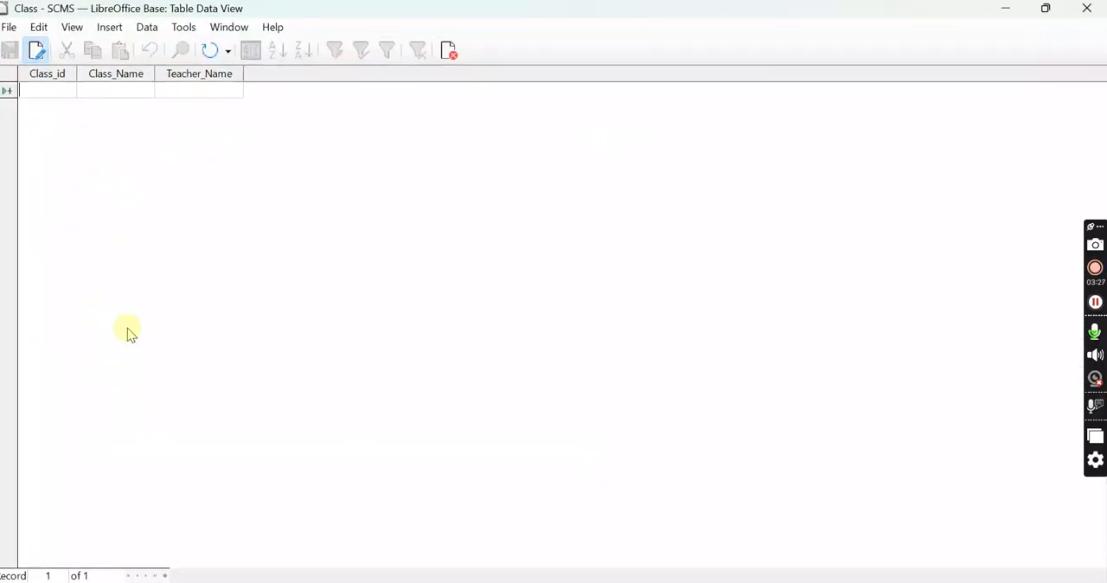
click(1086, 9)
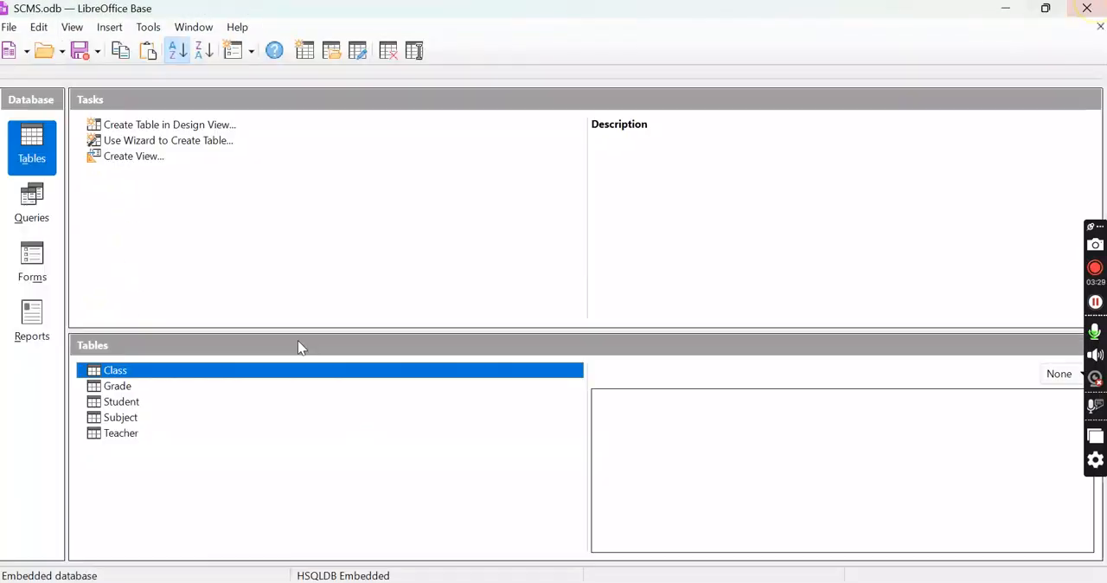
click(121, 386)
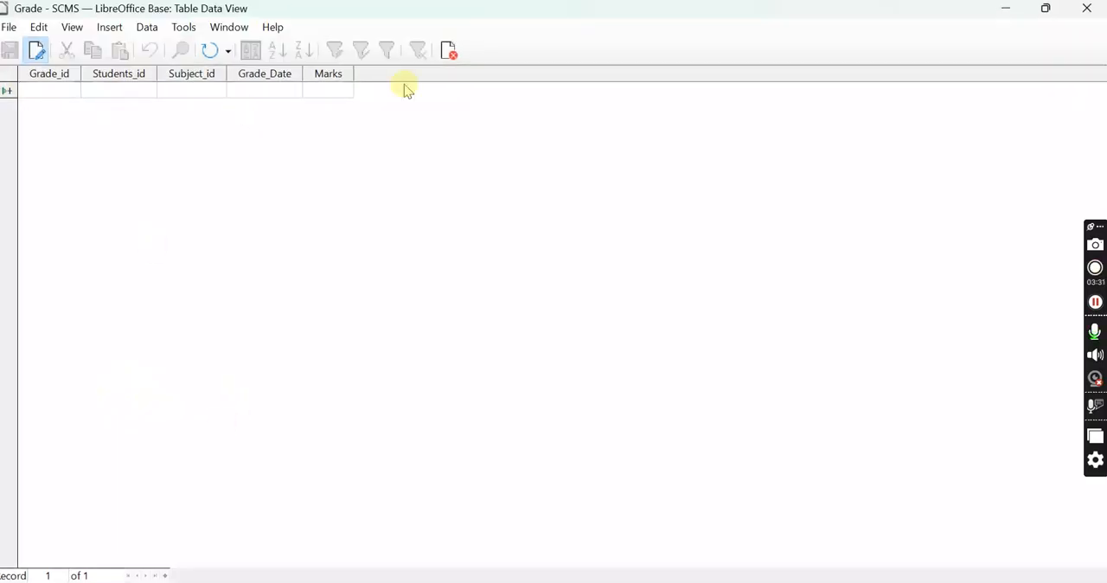
click(1086, 8)
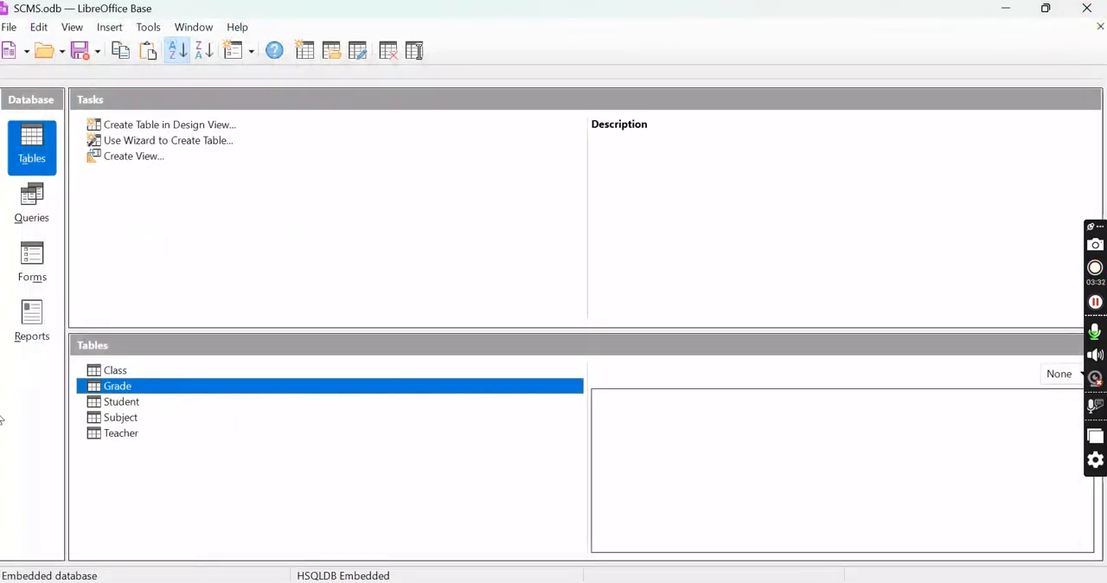
double_click(115, 402)
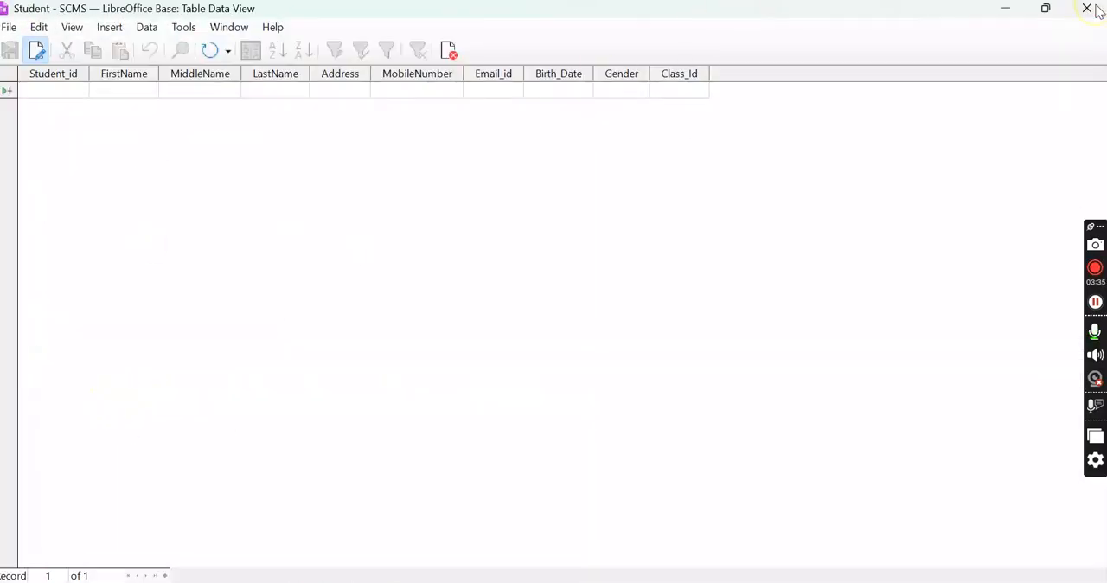
click(1095, 7)
double_click(111, 420)
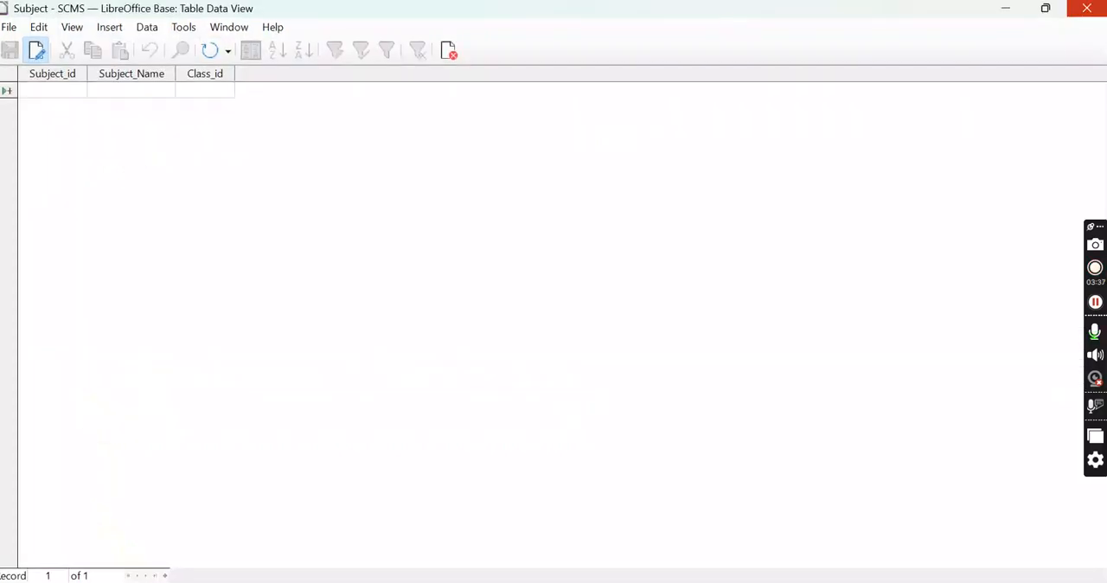
click(1082, 11)
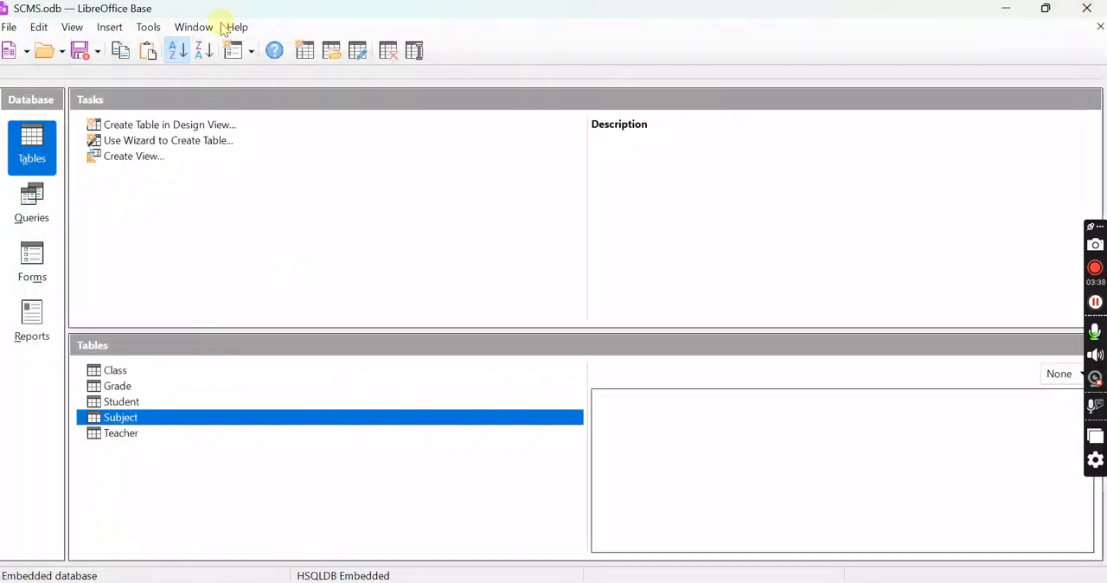
Open the database's relationship design and delete the relationship between the Student and Grade tables
click(147, 28)
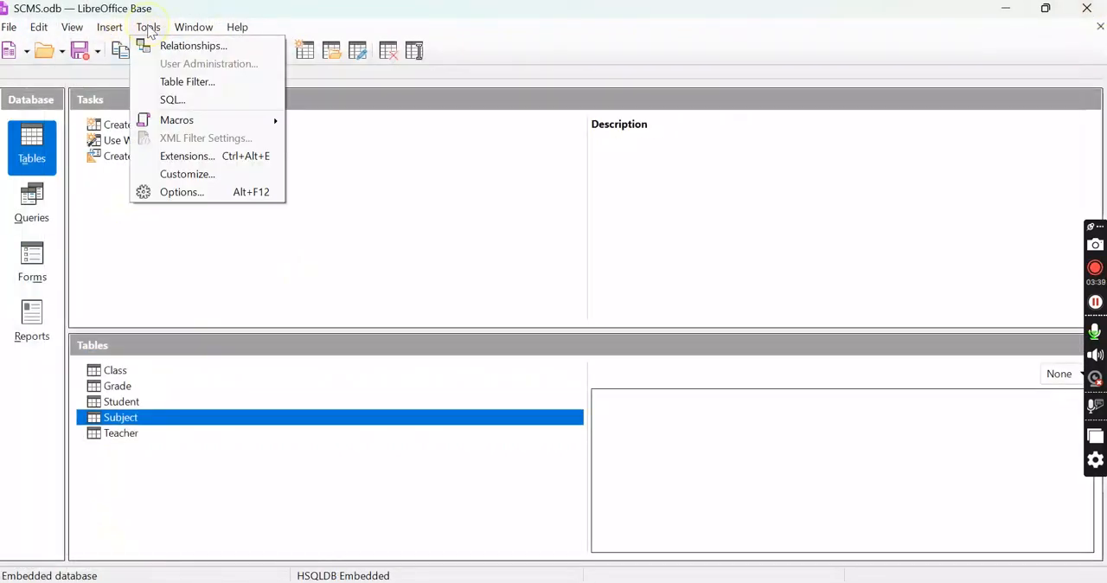
click(186, 46)
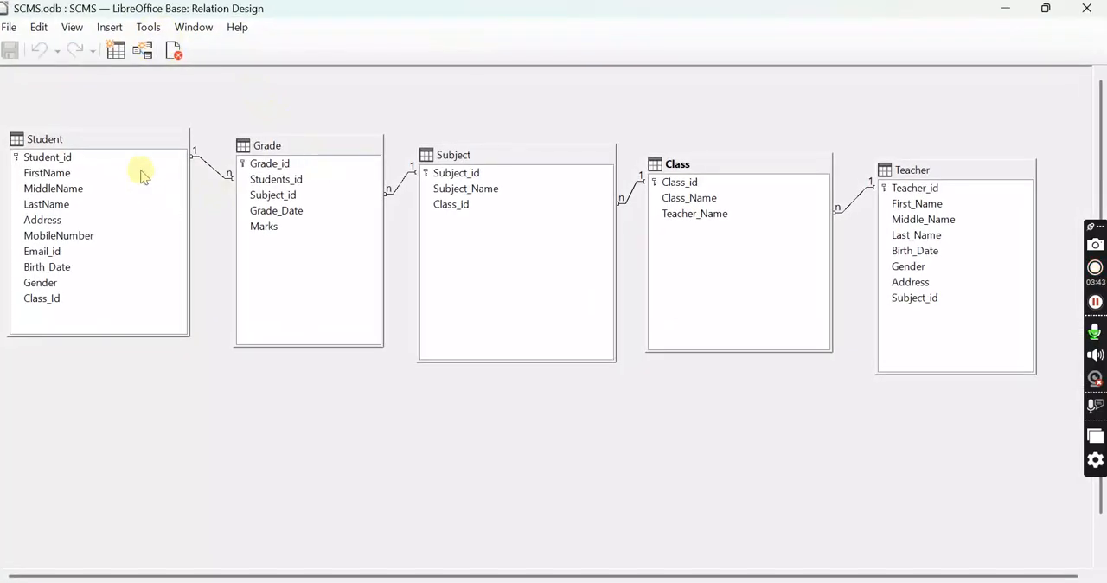
right_click(211, 171)
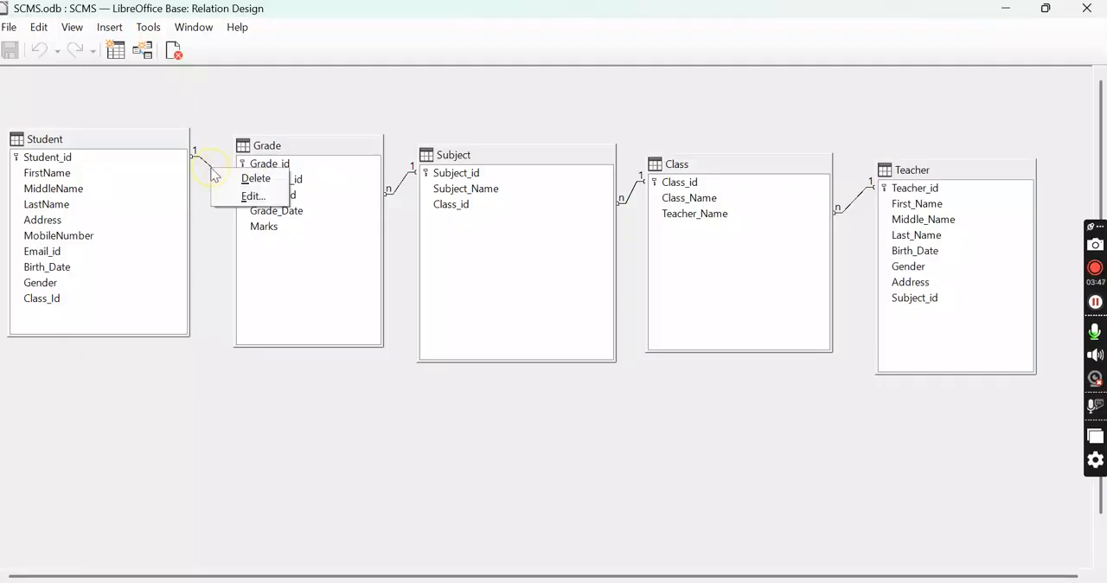
click(259, 179)
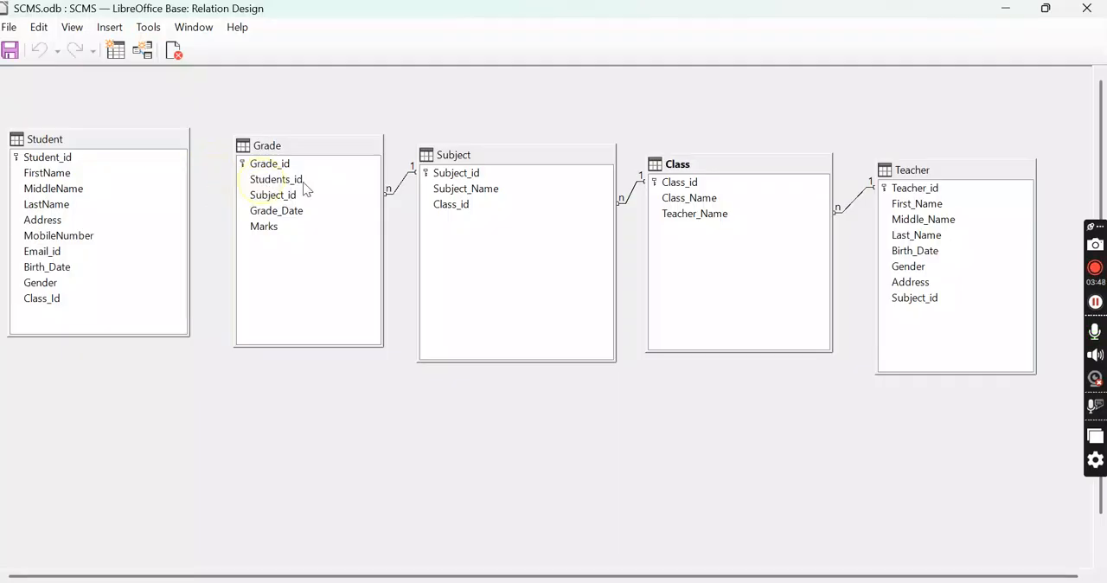
Delete the relationships between the Grade and Subject, Subject and Class, and Class and Teacher tables
right_click(398, 184)
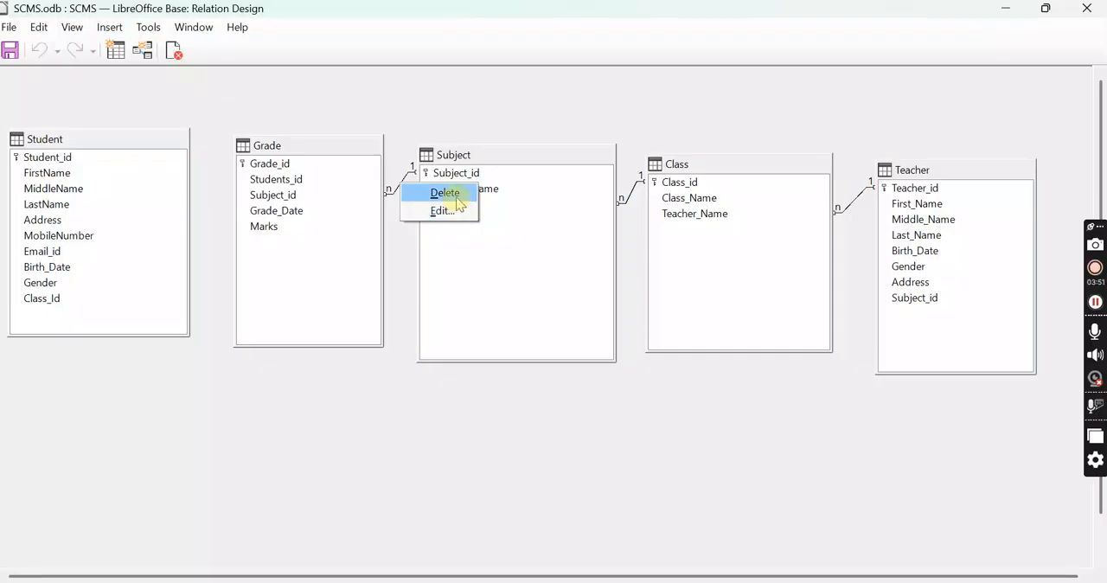
click(445, 193)
right_click(630, 193)
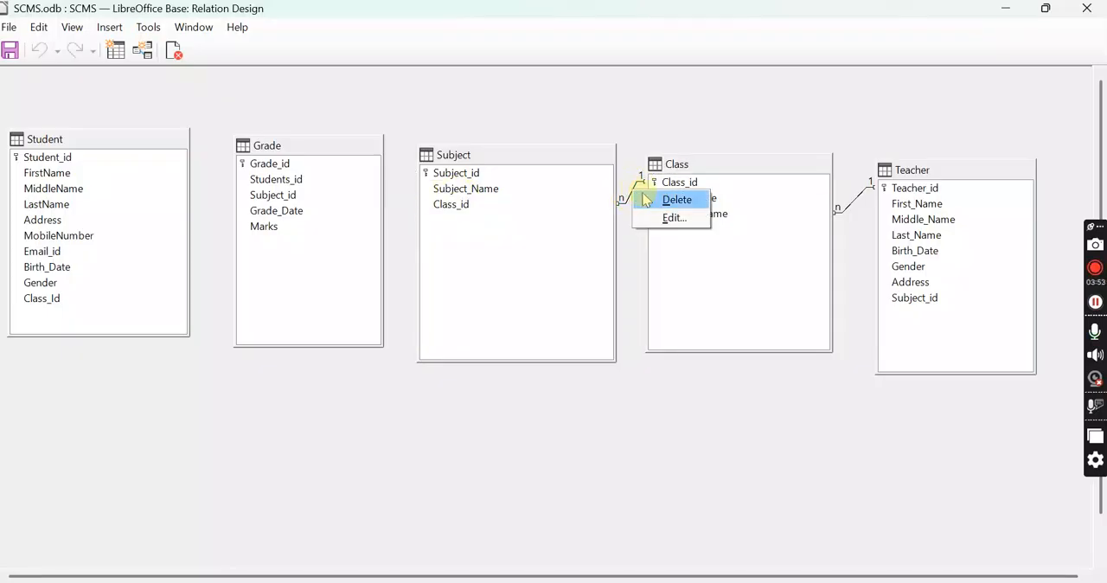
click(665, 199)
right_click(858, 201)
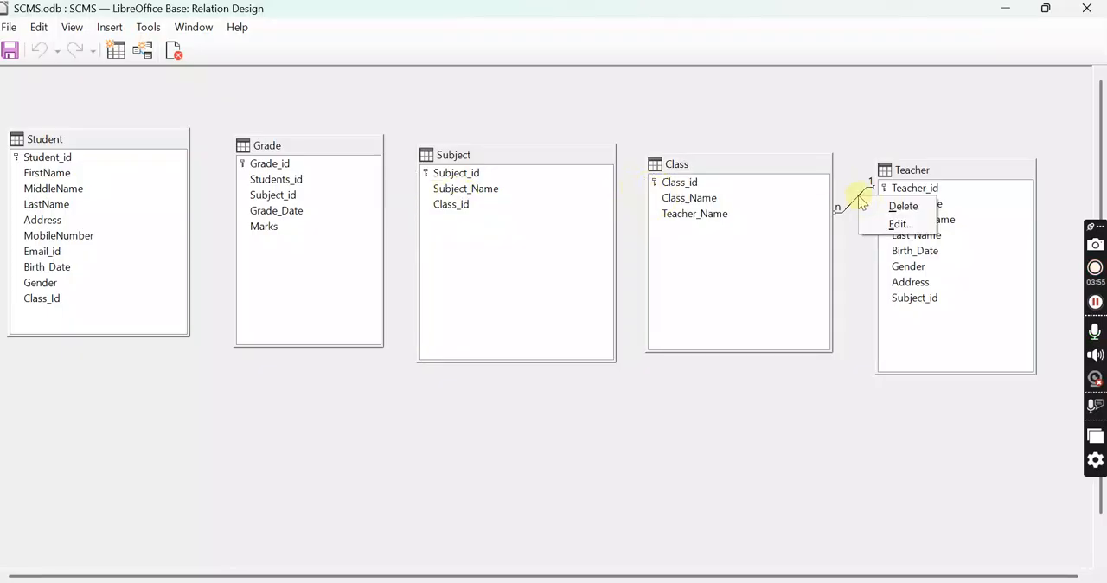
click(899, 205)
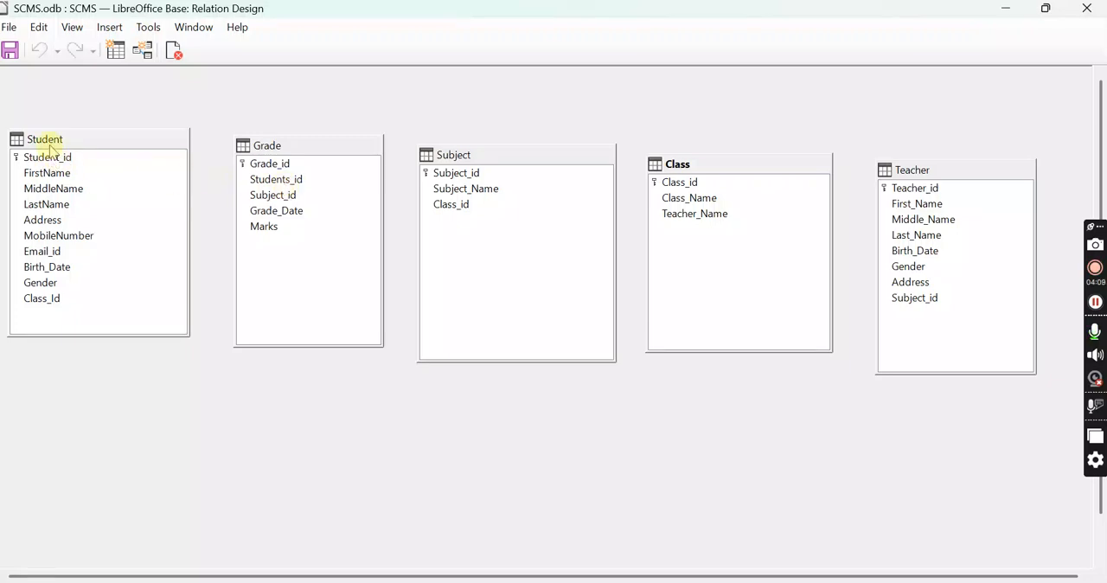
Create a relationship from Student_id in the Student table to Students_id in the Grade table
drag(54, 159, 277, 182)
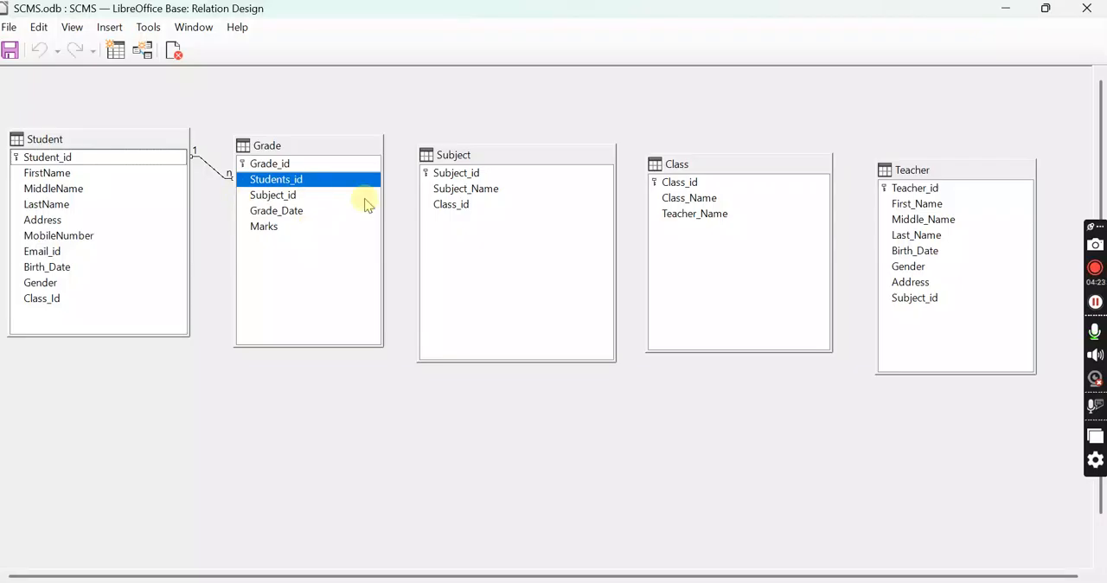
click(270, 166)
drag(271, 166, 335, 164)
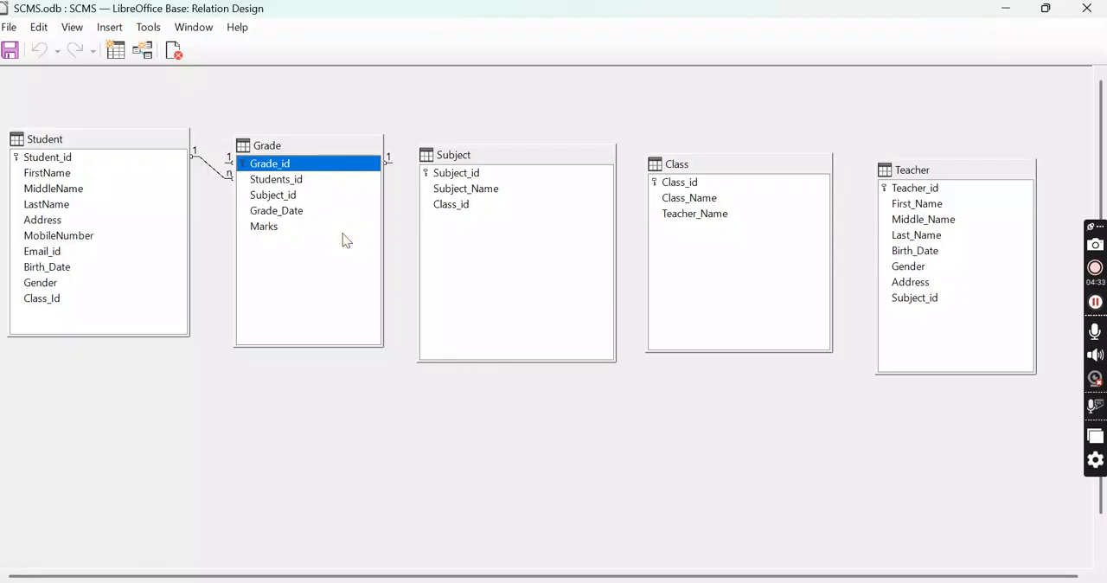
click(381, 171)
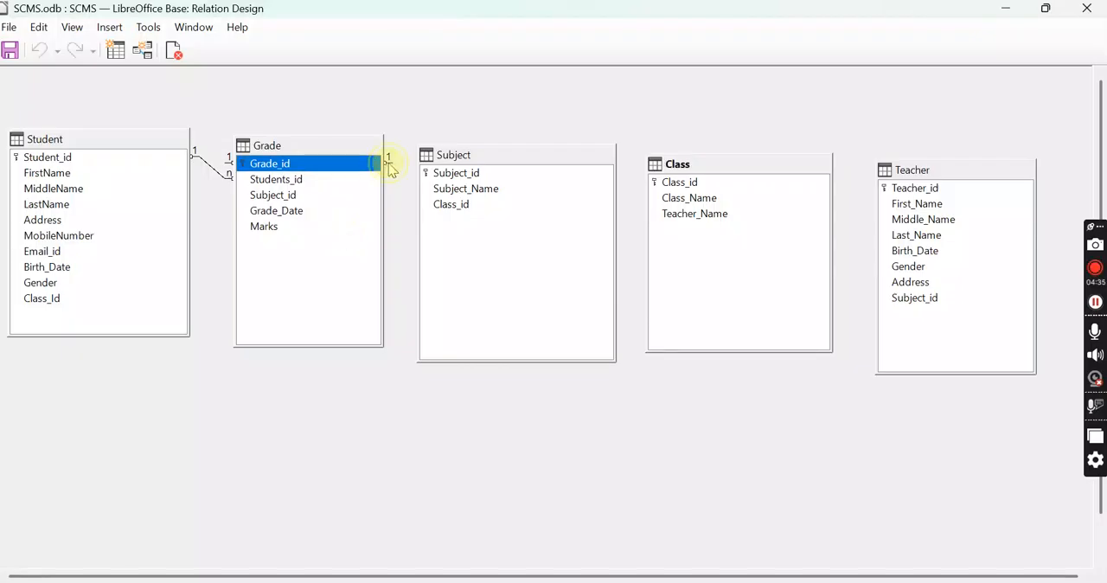
right_click(388, 169)
click(407, 172)
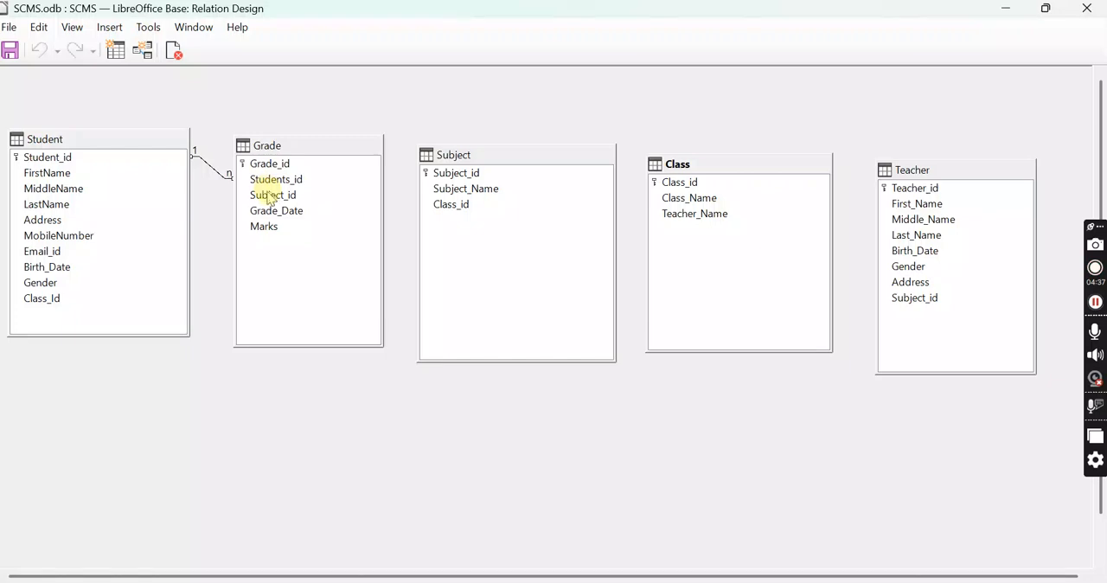
Relate the Subject_id fields of the Grade and Subject tables, and the Class_id fields of the Class and Subject tables
drag(272, 184, 466, 180)
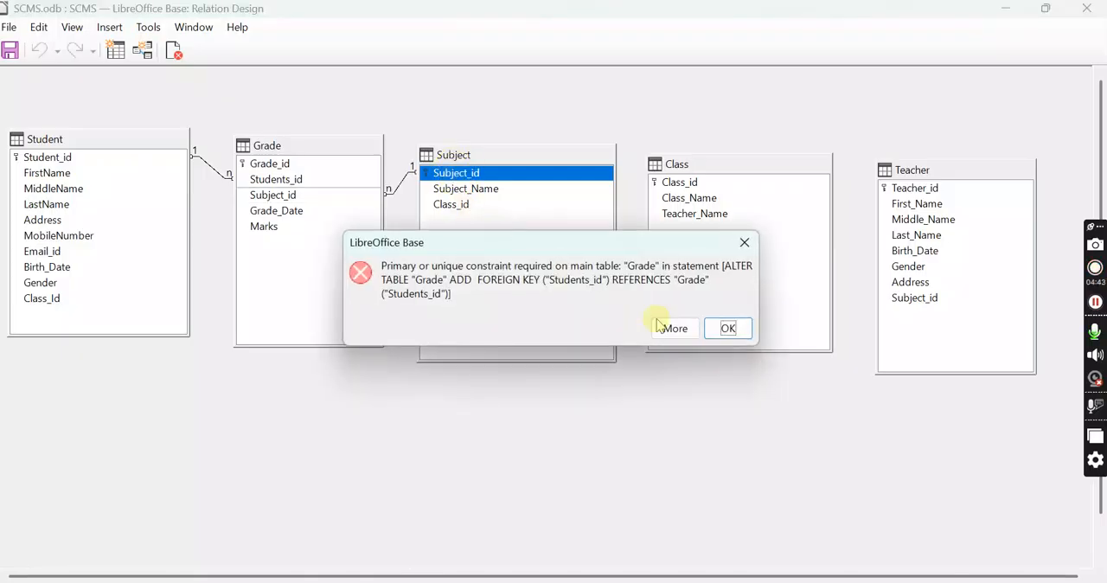
click(728, 328)
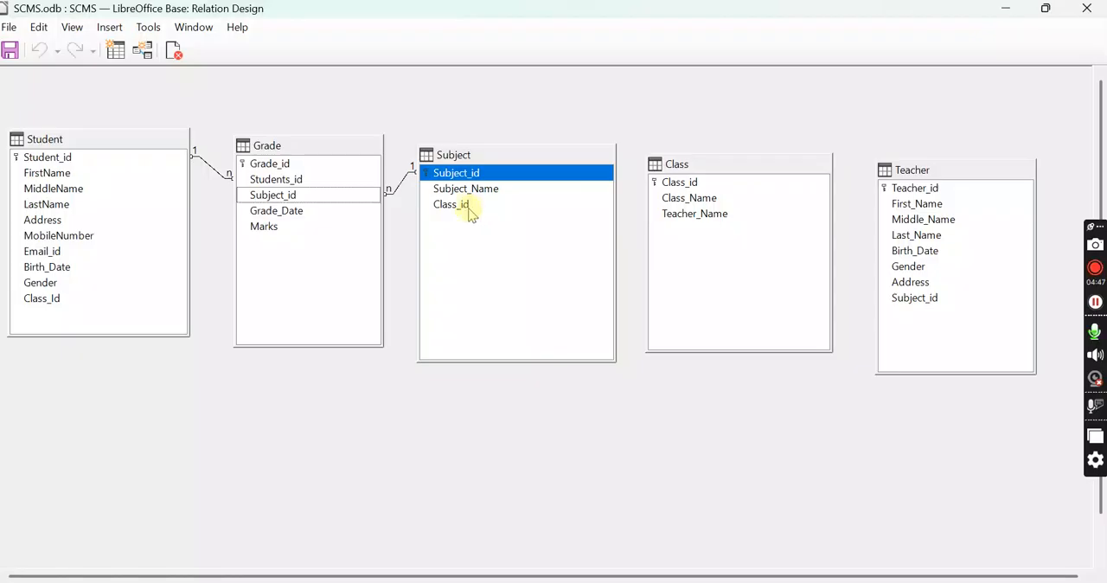
drag(664, 183, 489, 207)
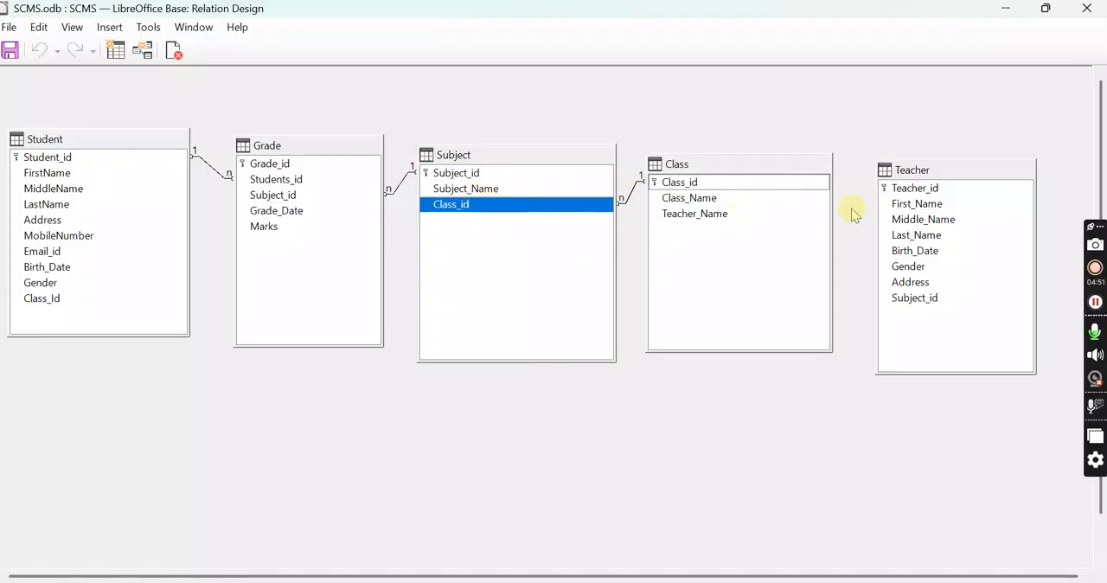
Create a relationship from Teacher_id in the Teacher table to Teacher_Name in the Class table
drag(926, 188, 746, 227)
drag(922, 185, 717, 220)
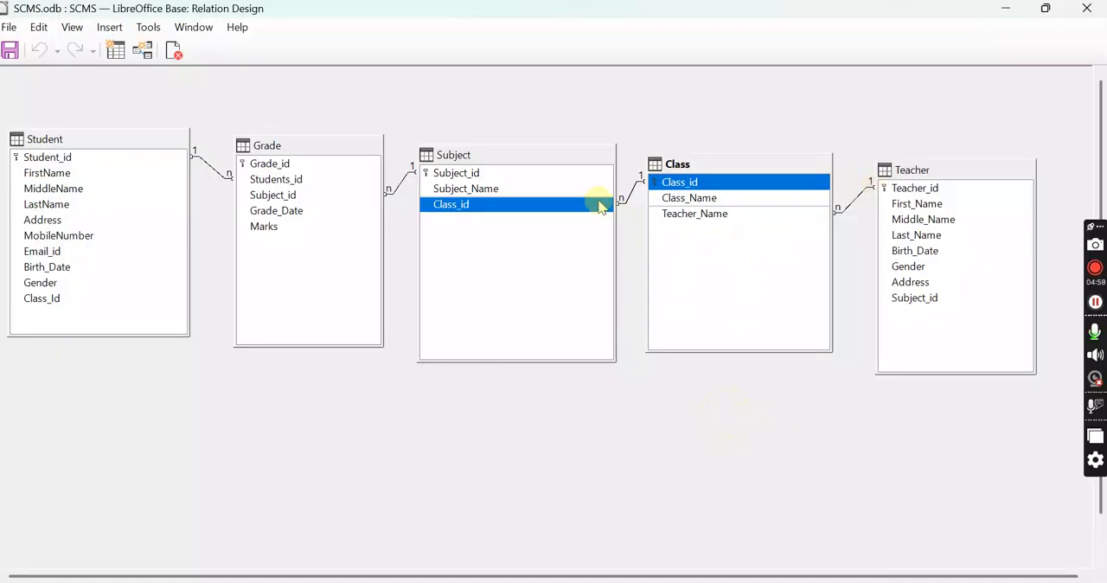
click(714, 220)
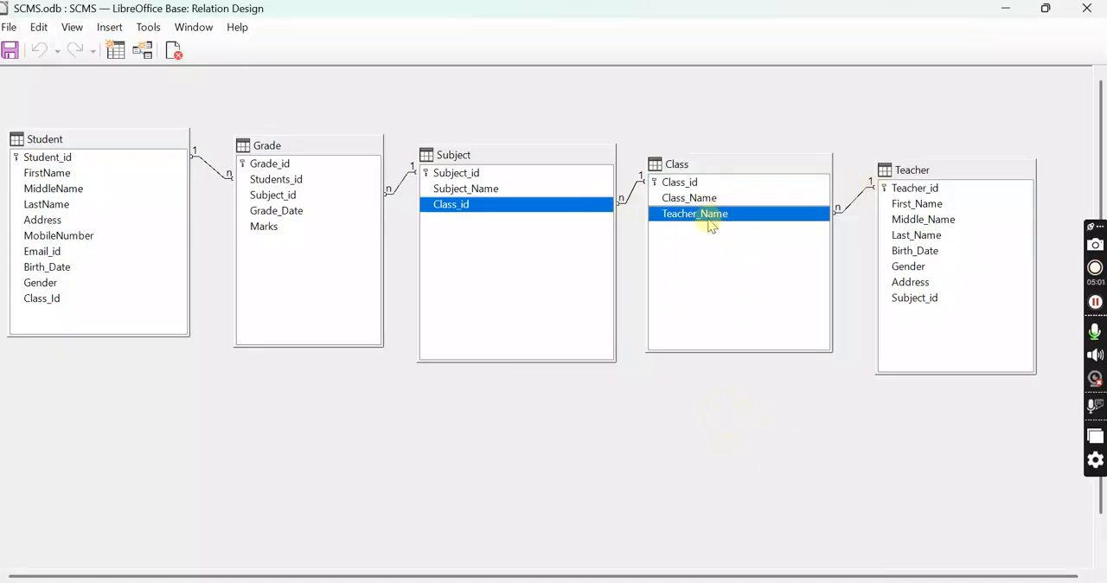